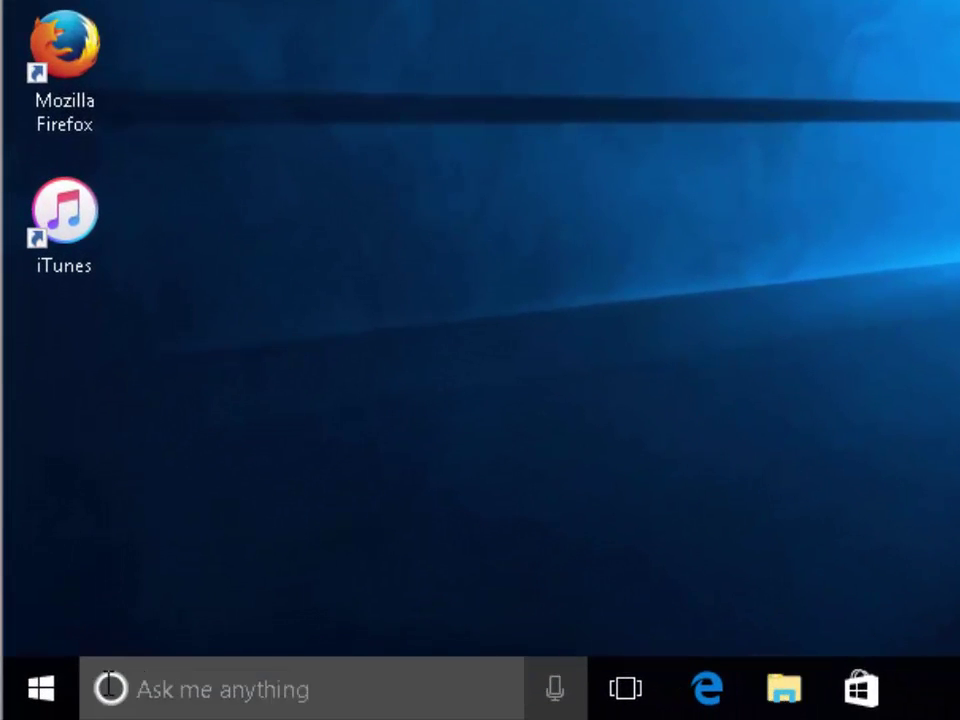
Open File Explorer from the app list and go to the Pictures folder
click(29, 689)
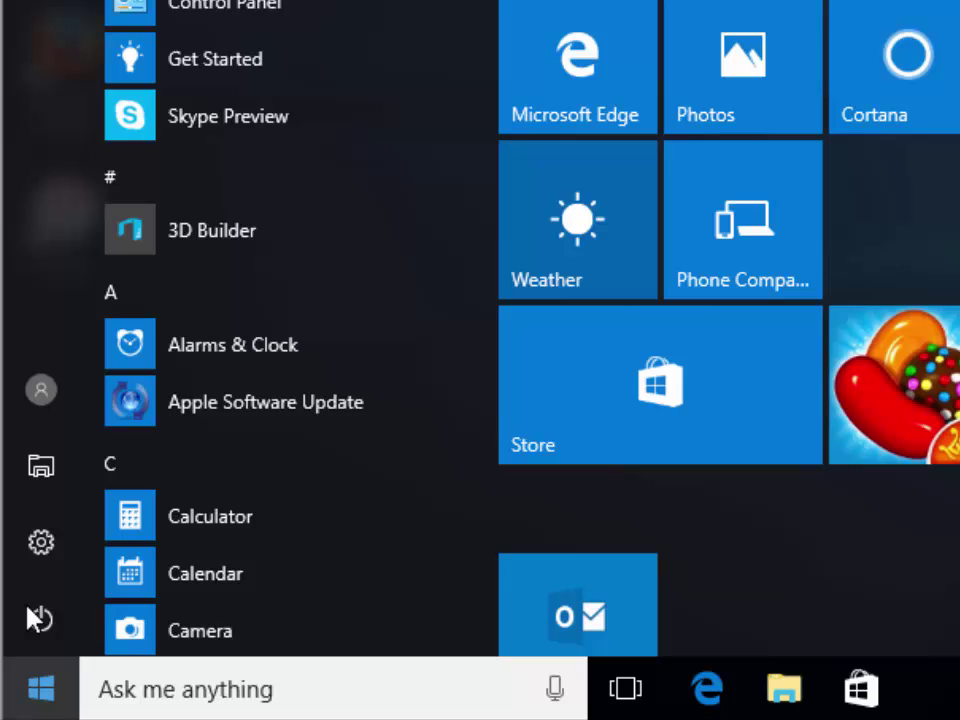
click(37, 478)
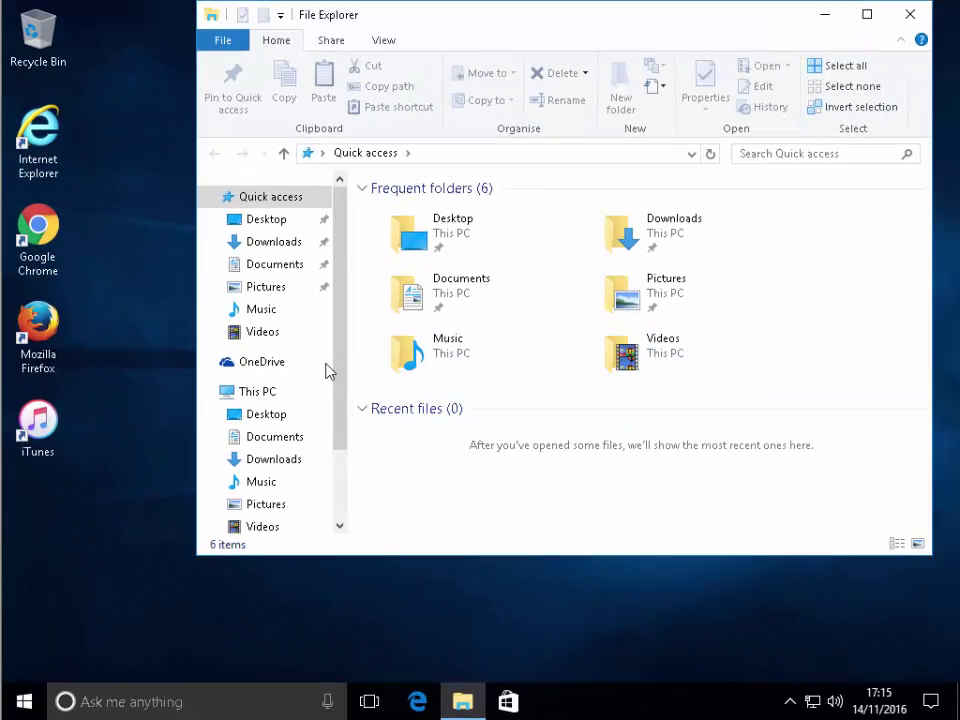
click(293, 294)
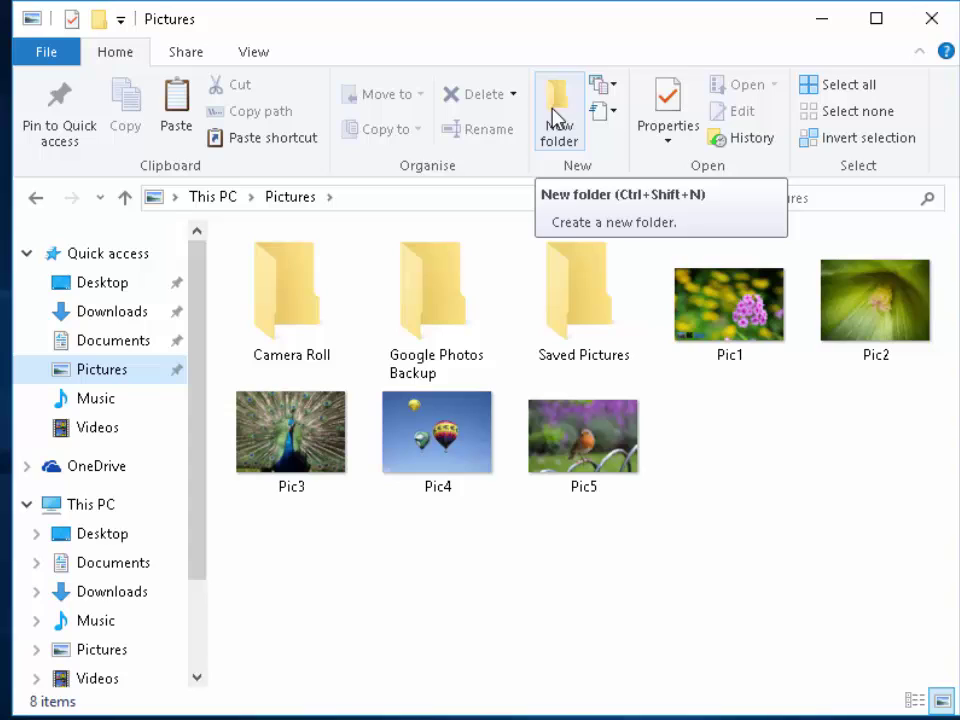
Create a new folder in Pictures named 'Pictures From Andriod'
click(559, 117)
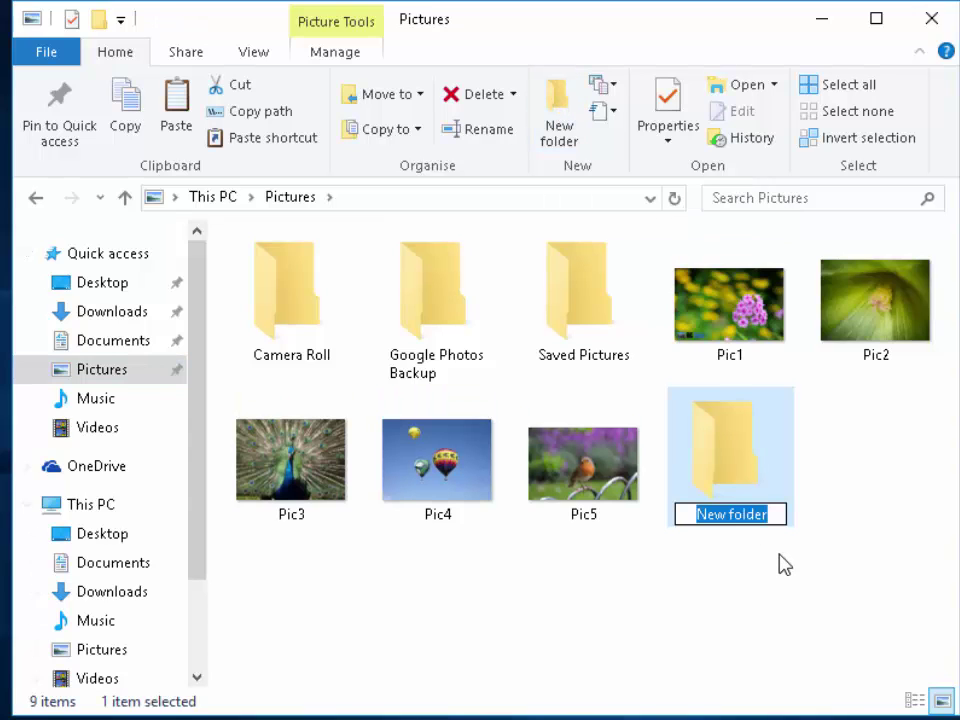
text(P)
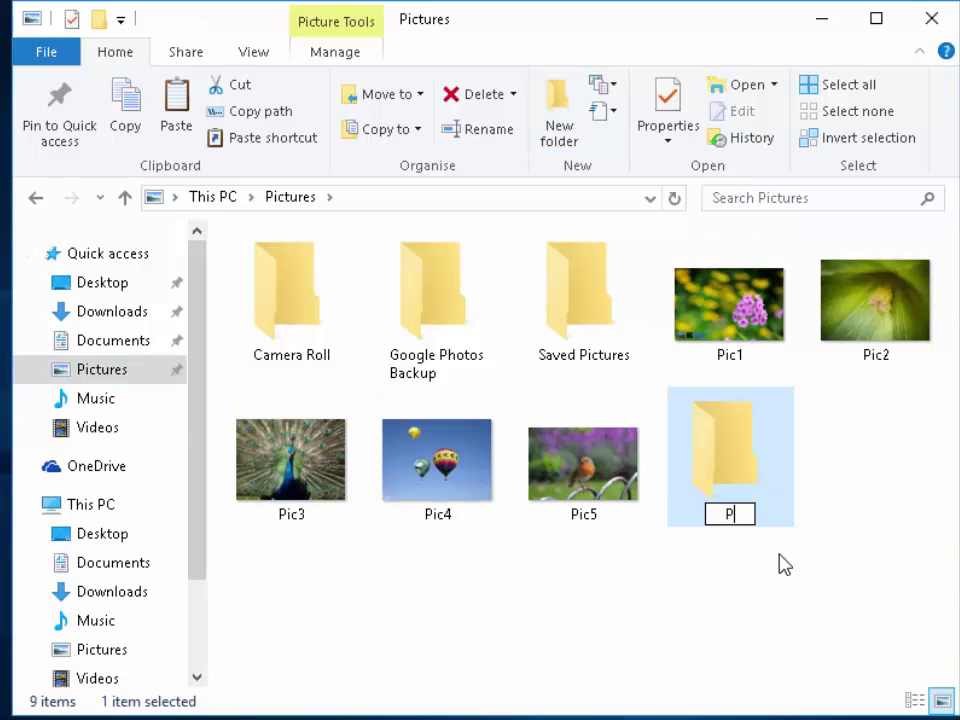
text(icut)
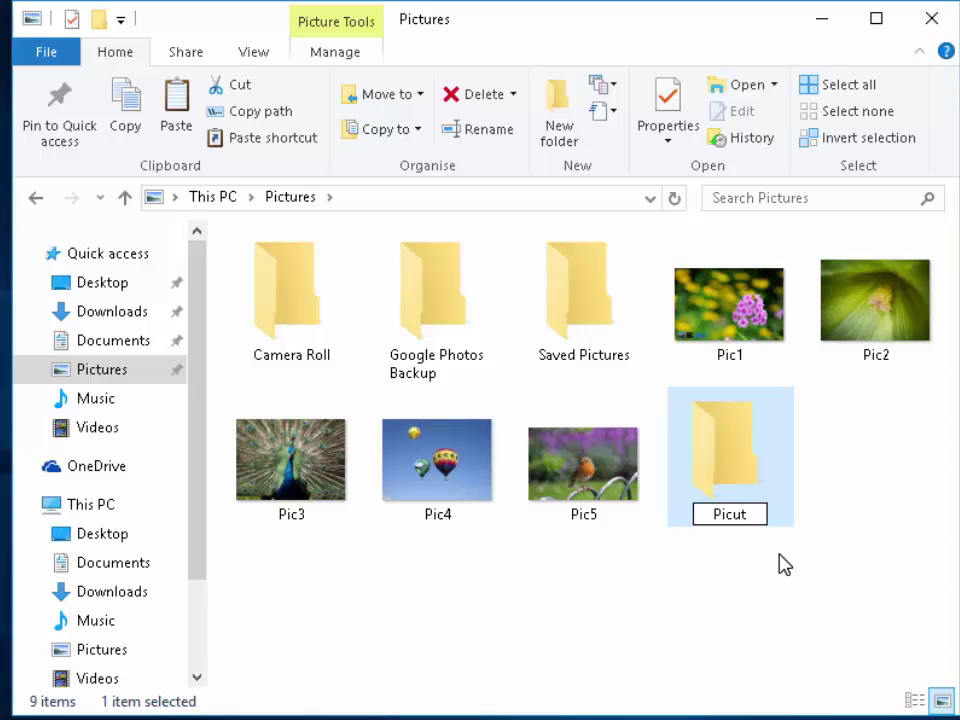
key(BackSpace)
key(BackSpace)
text(tur)
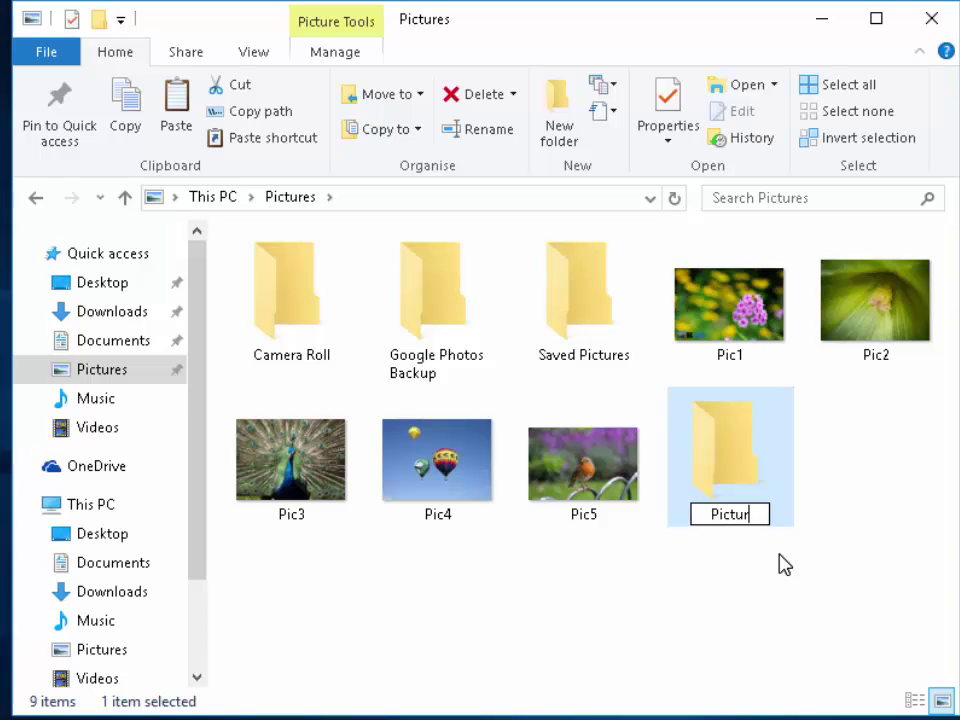
text(es From And)
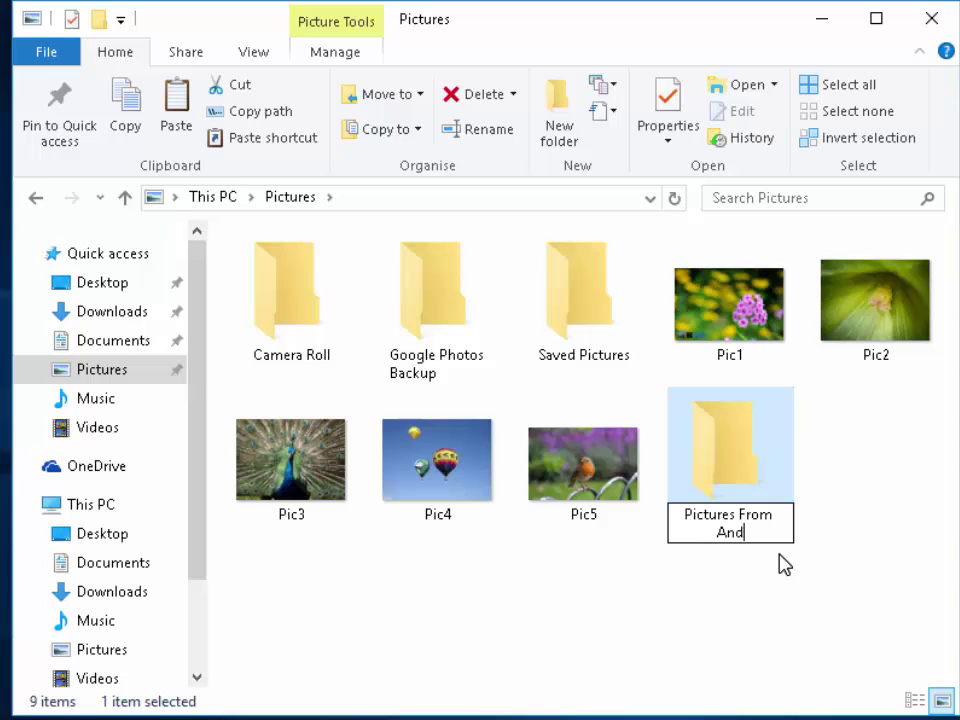
text(riod)
key(Return)
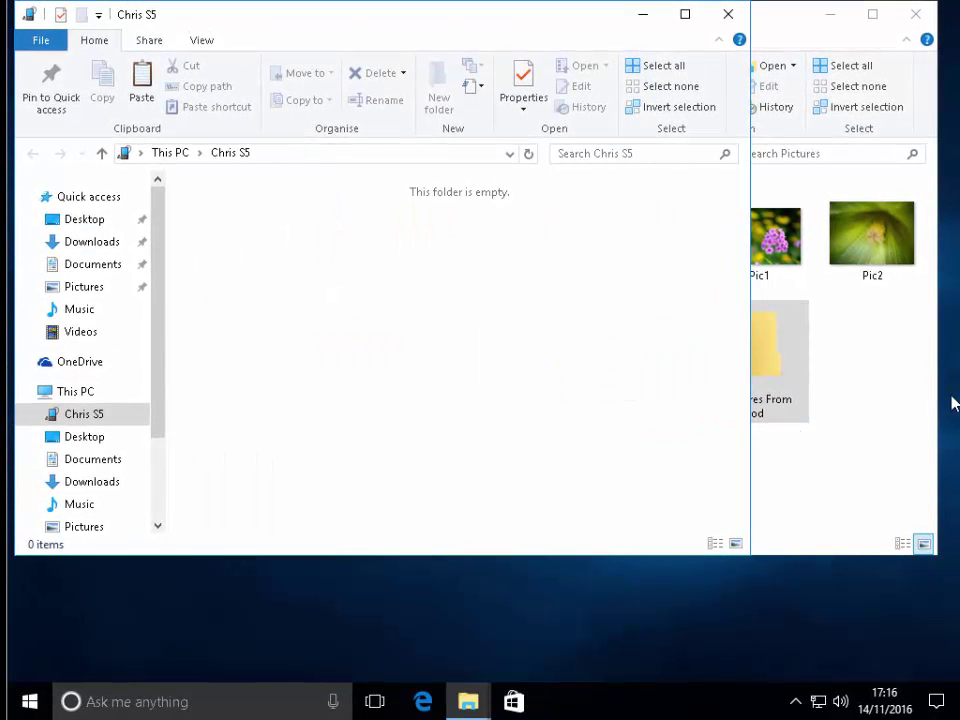
click(733, 18)
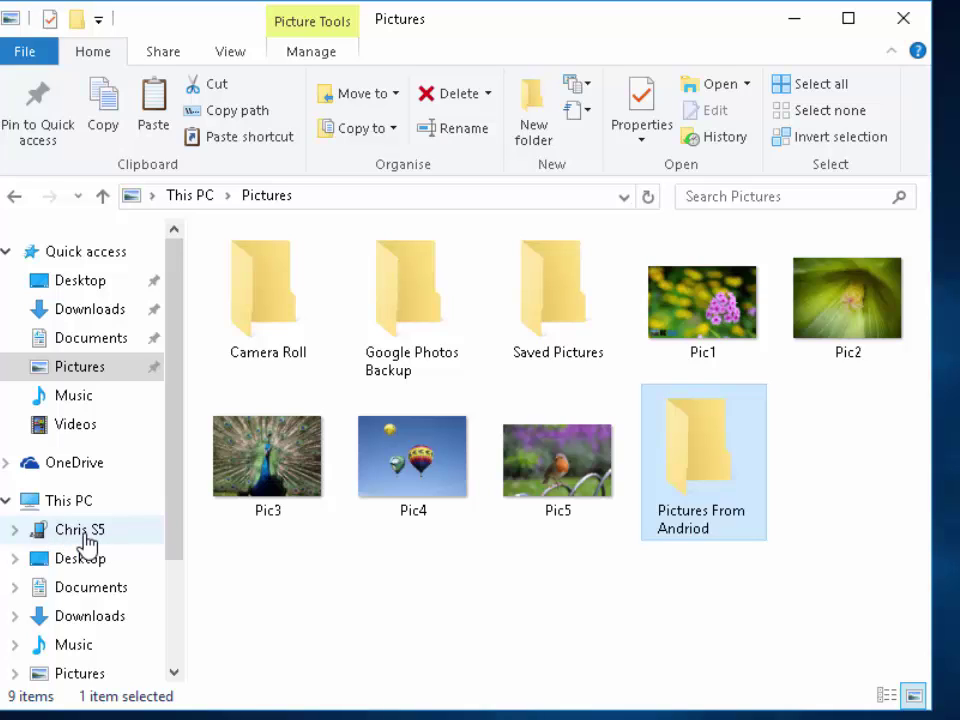
Open the connected phone under This PC to show its Card and Phone storage
click(85, 541)
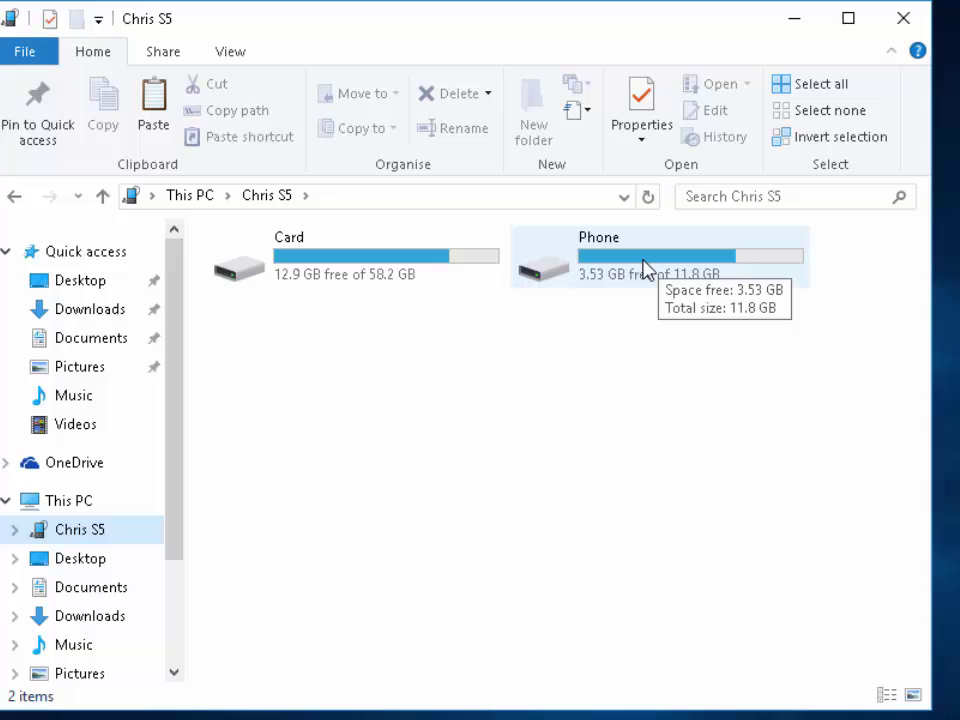
Go into the phone's storage and its DCIM folder to reach the Camera photos
double_click(644, 268)
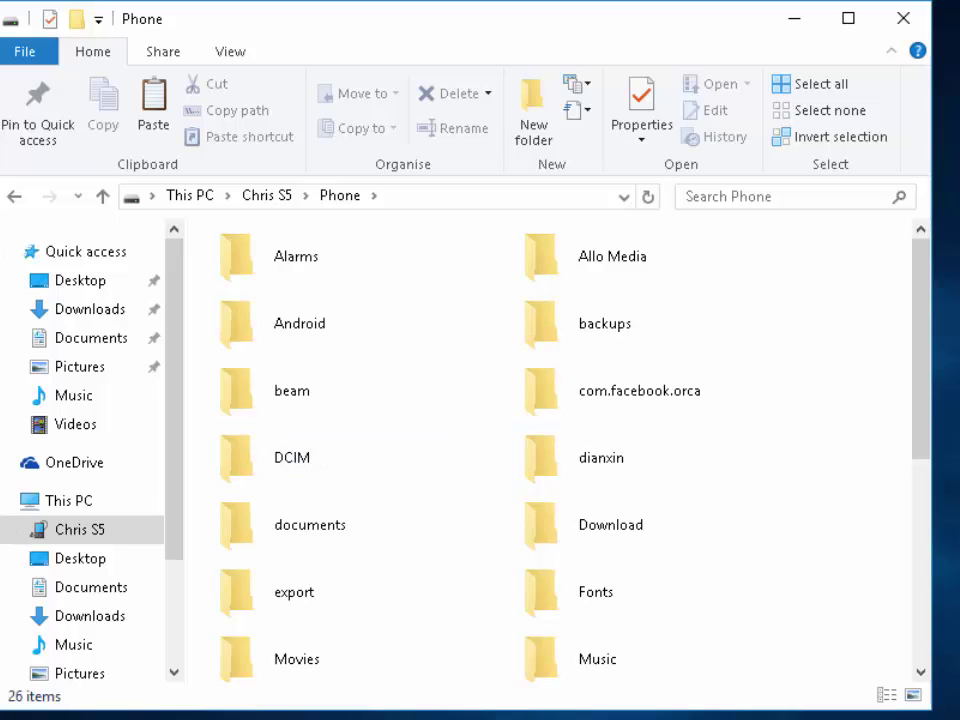
click(262, 460)
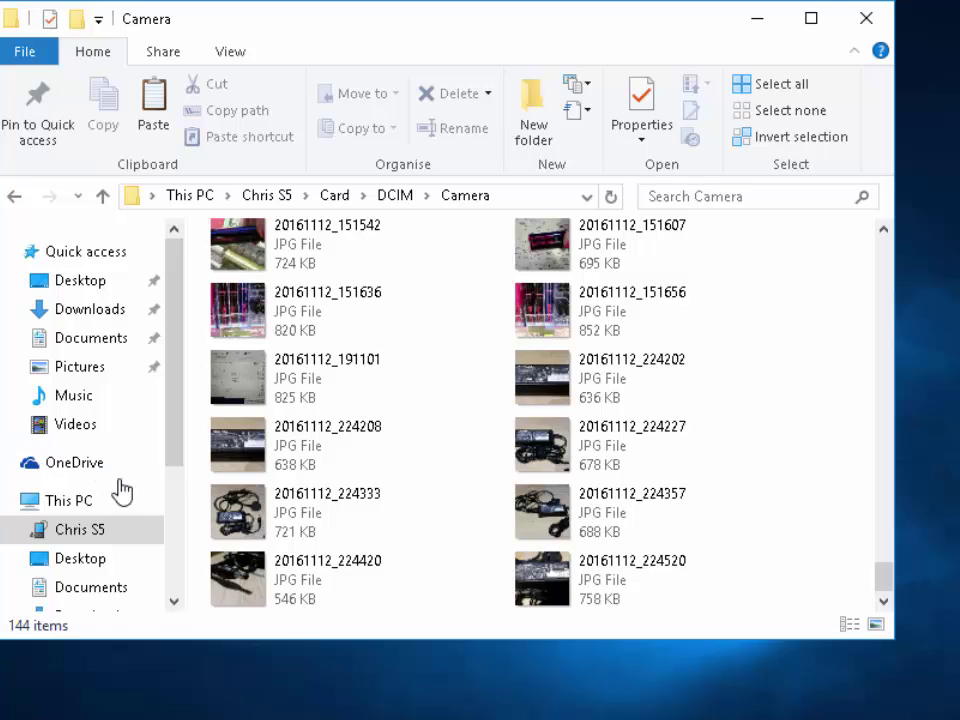
click(74, 538)
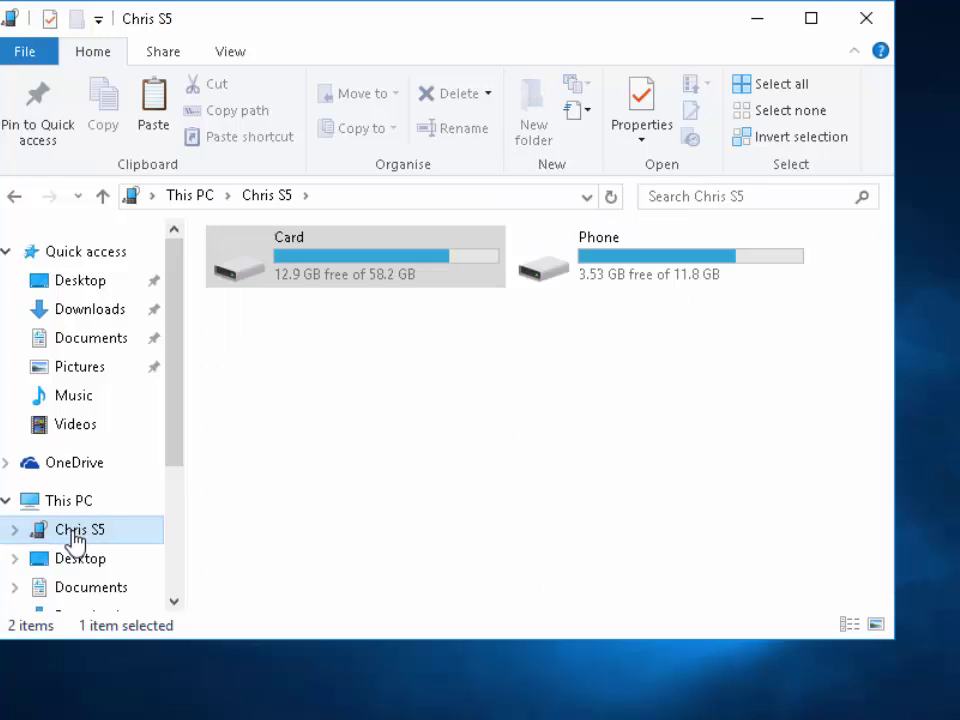
double_click(314, 275)
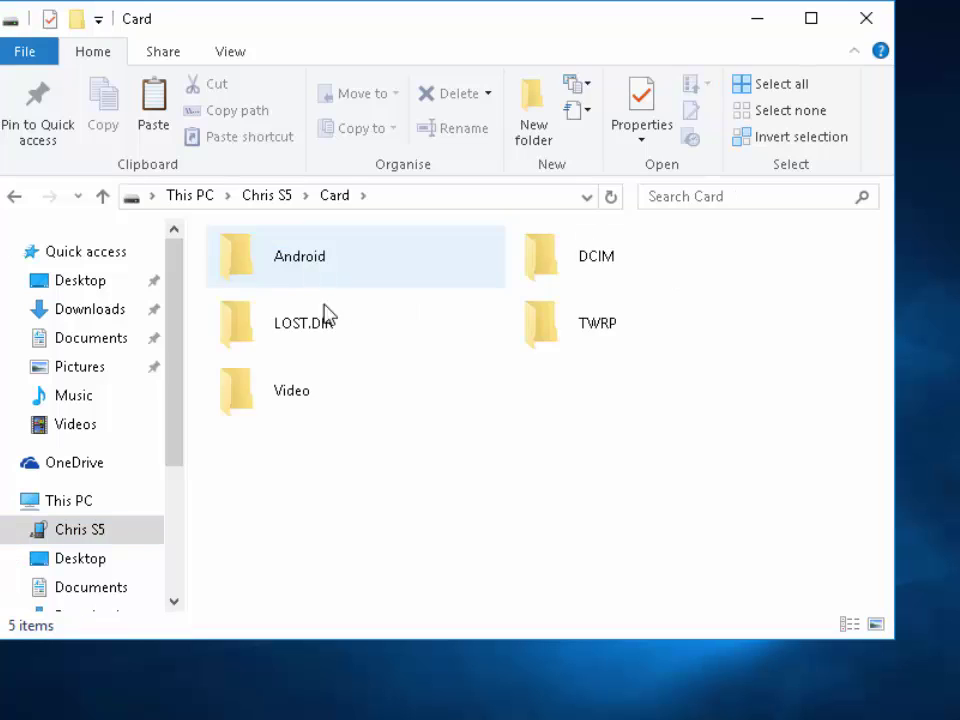
double_click(562, 268)
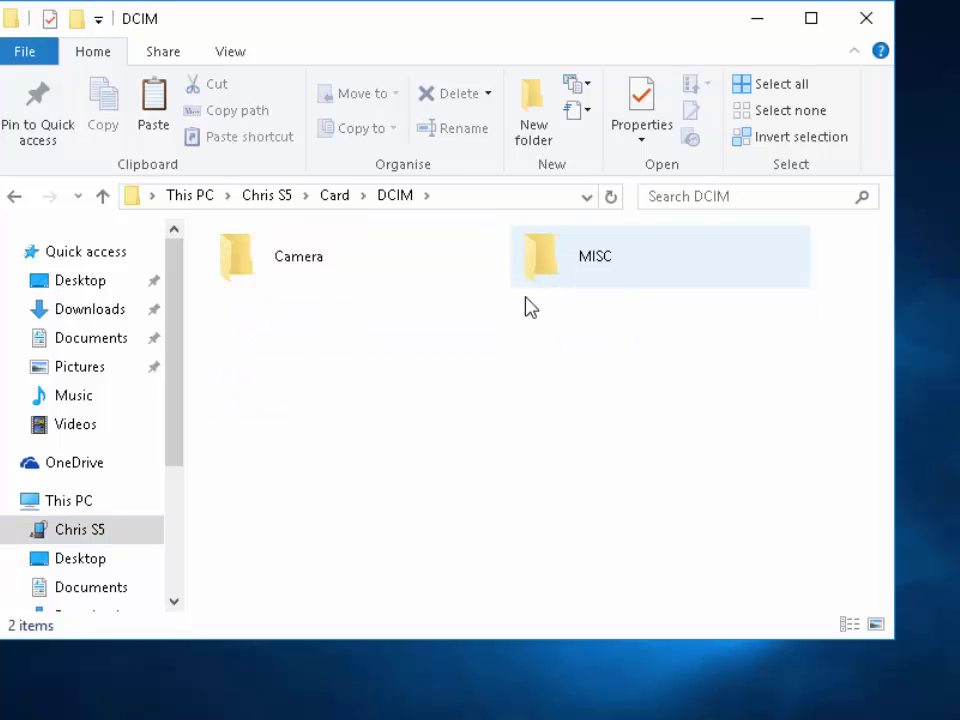
double_click(303, 274)
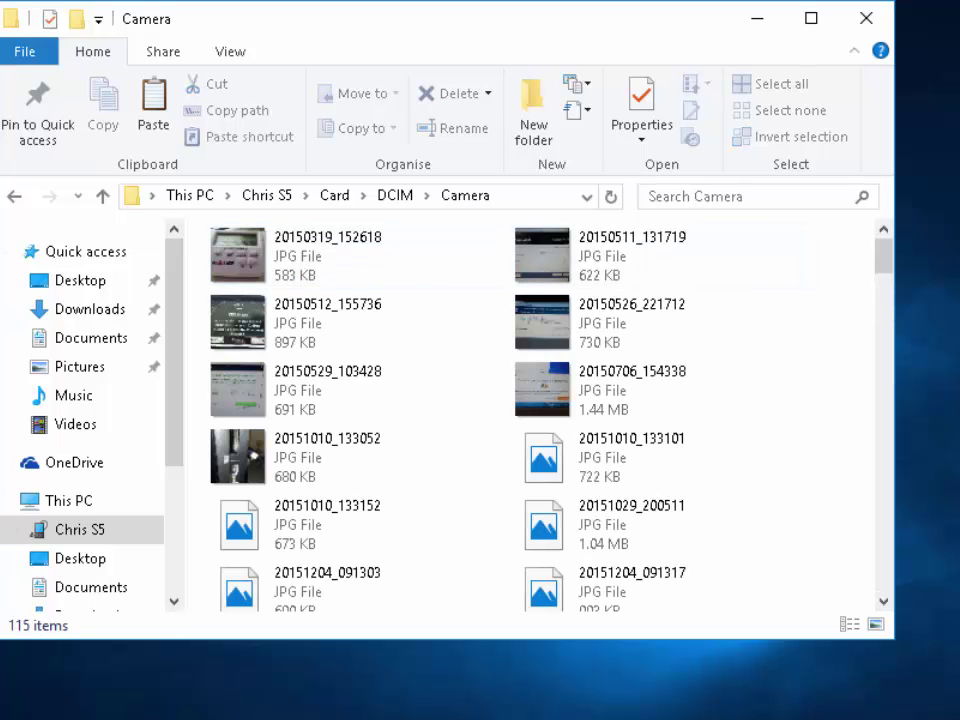
scroll(540, 415, down, 20)
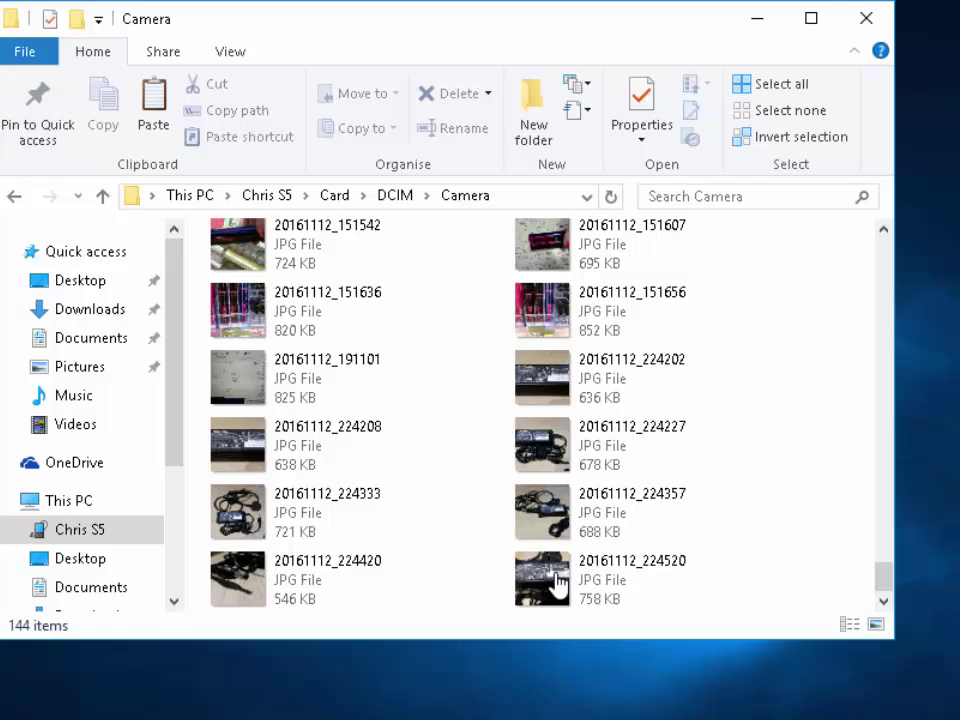
Select the seven photos 20161112_191101 through 20161112_224420 and copy them
click(264, 580)
ctrl+click(251, 519)
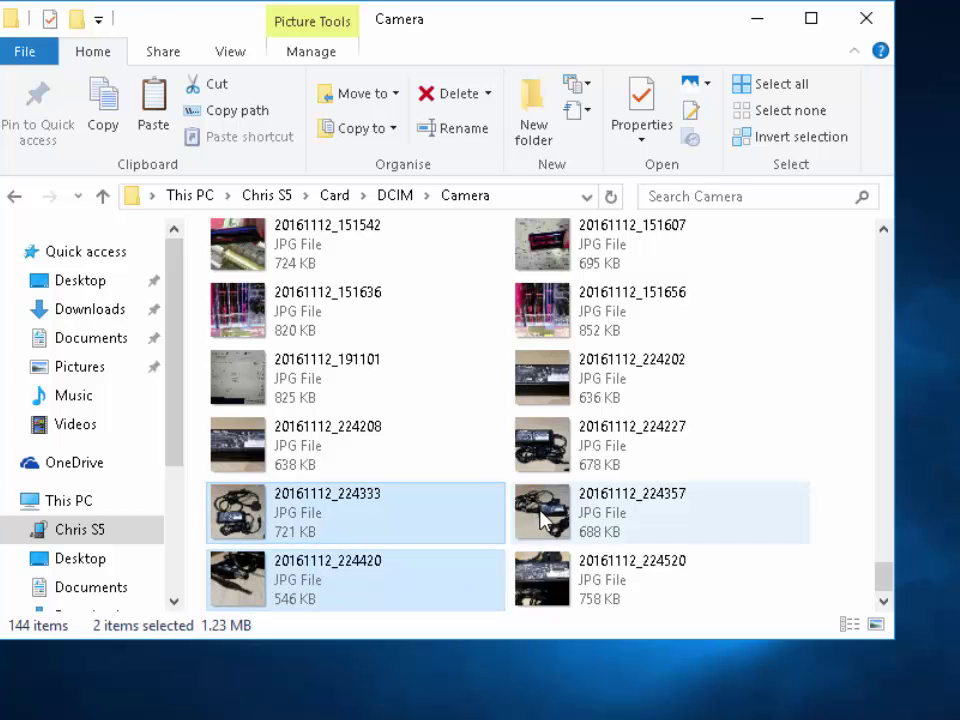
ctrl+click(541, 518)
ctrl+click(568, 456)
ctrl+click(253, 452)
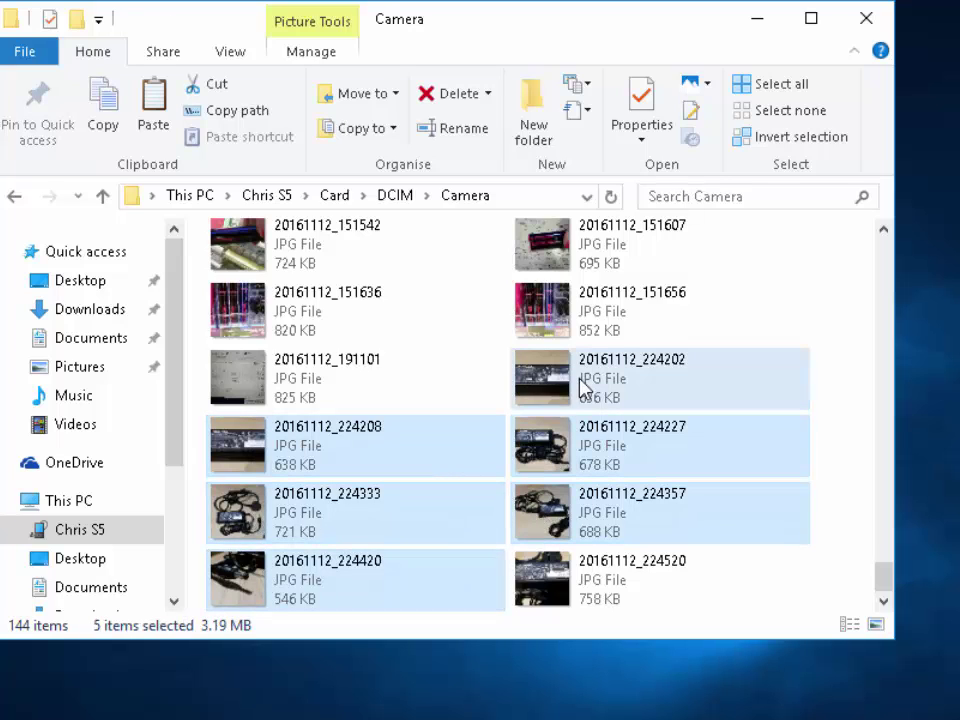
ctrl+click(583, 388)
ctrl+click(252, 395)
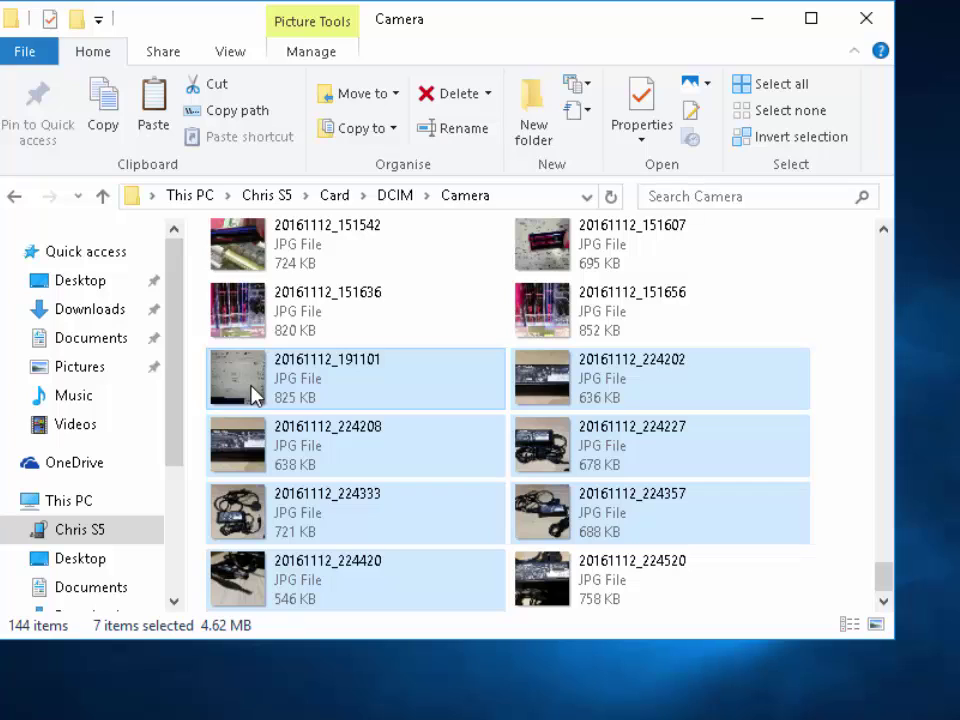
right_click(386, 382)
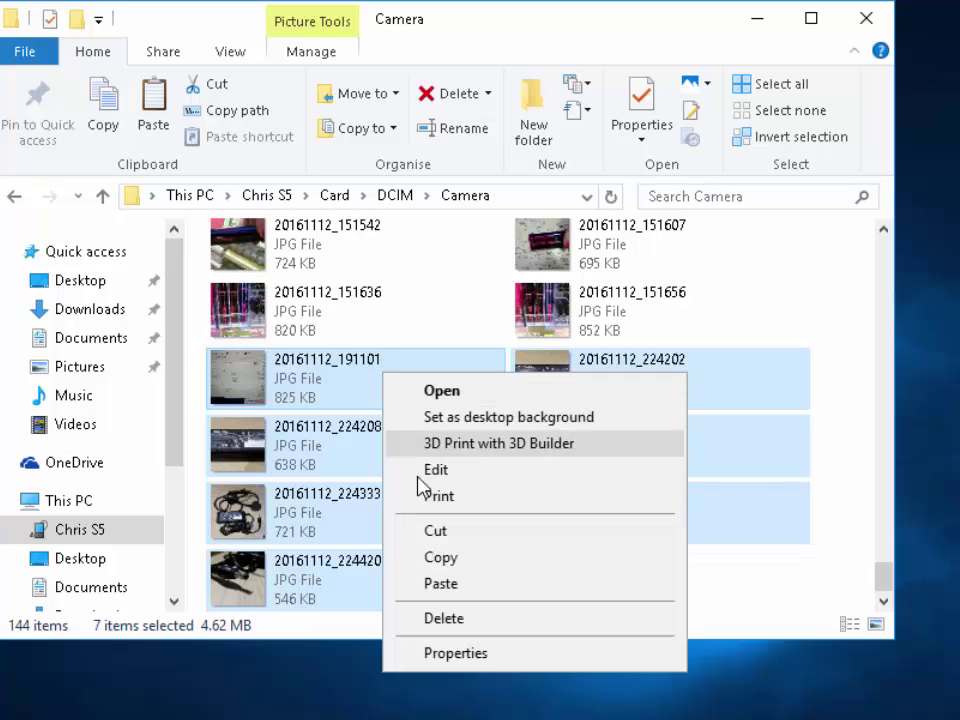
click(474, 566)
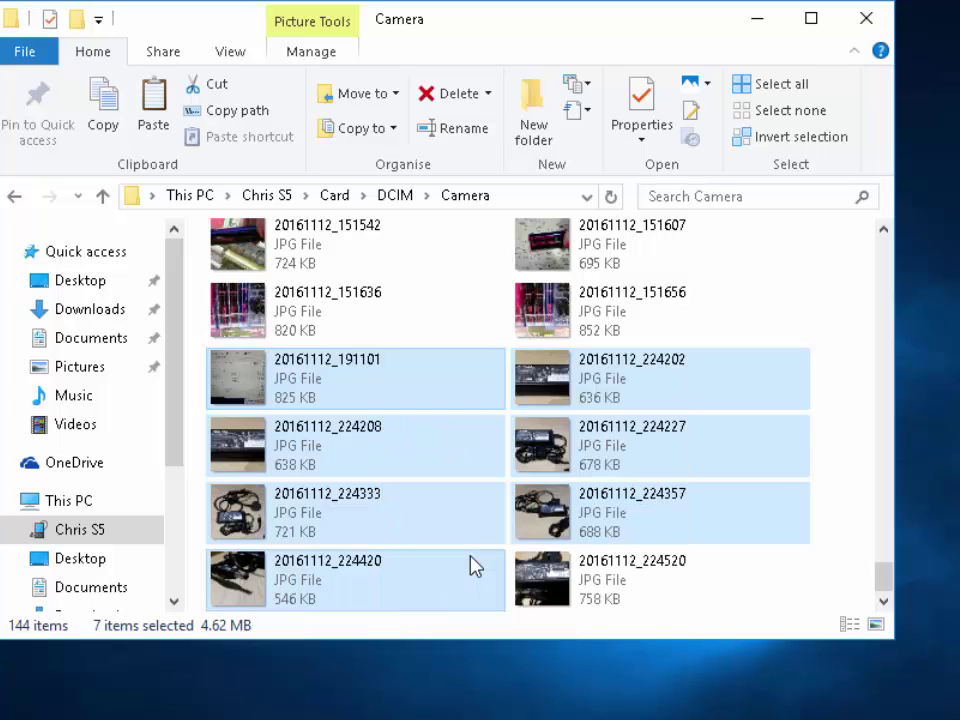
Paste the seven copied photos into Pictures > Pictures From Andriod
click(114, 368)
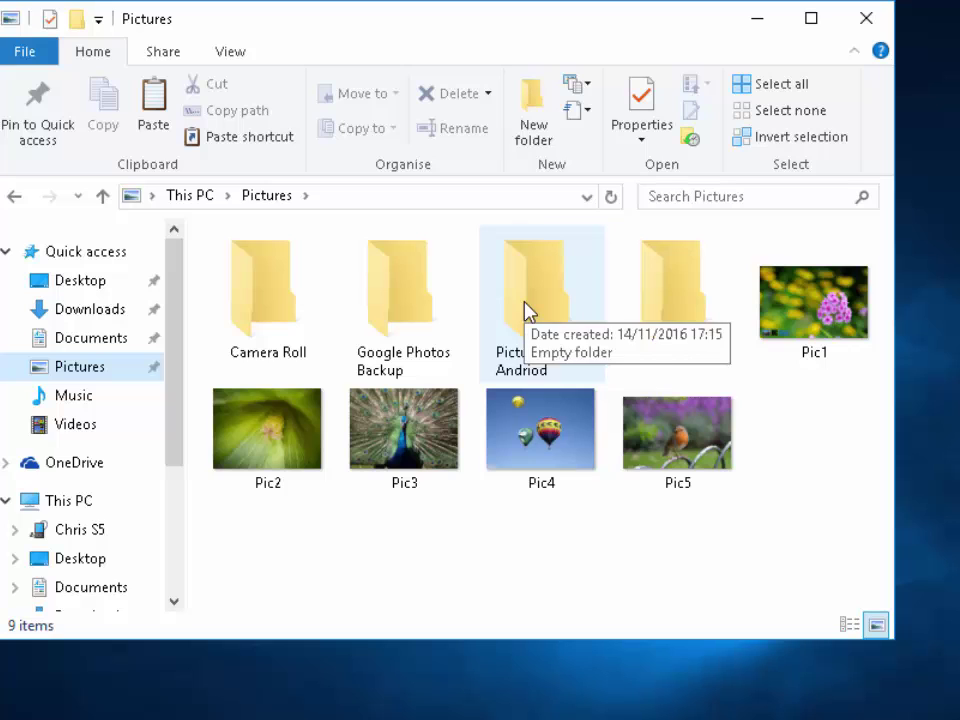
mouse_move(533, 339)
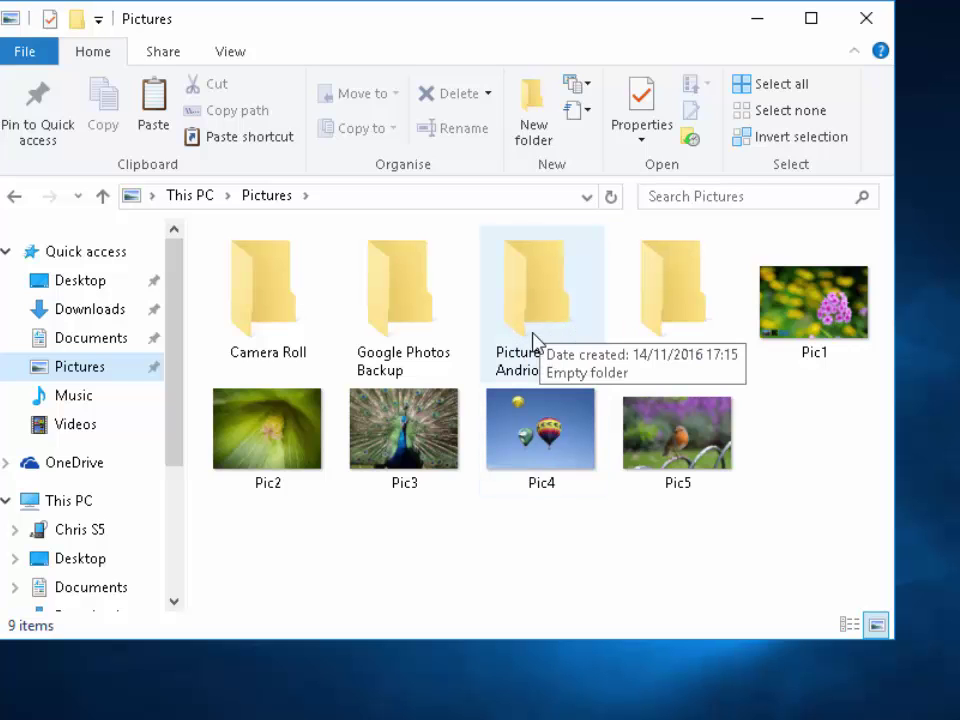
double_click(547, 315)
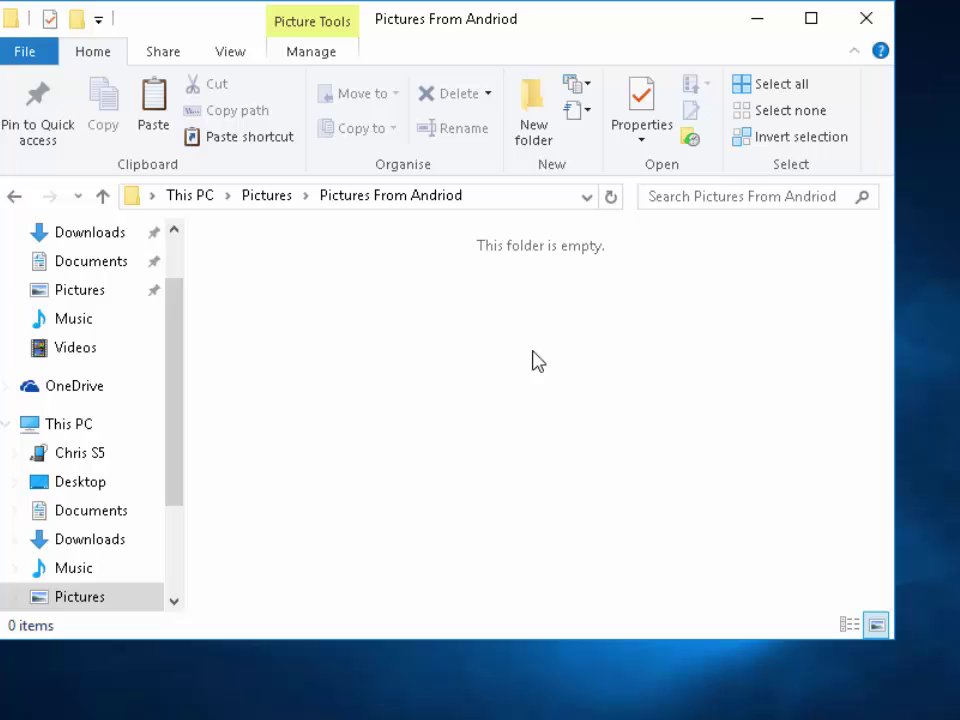
right_click(307, 288)
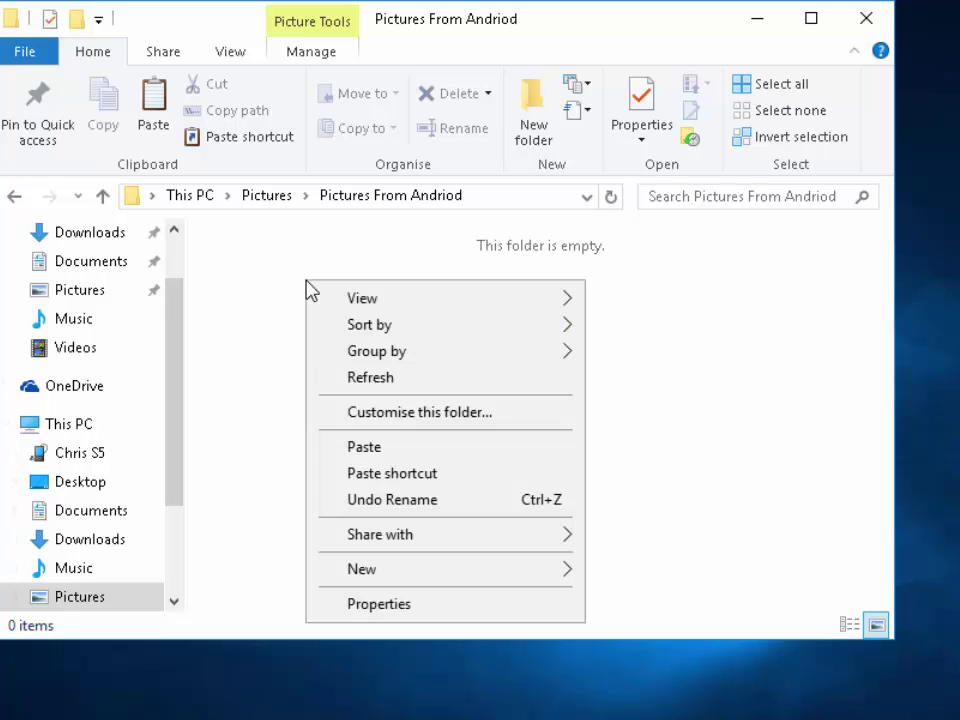
click(415, 452)
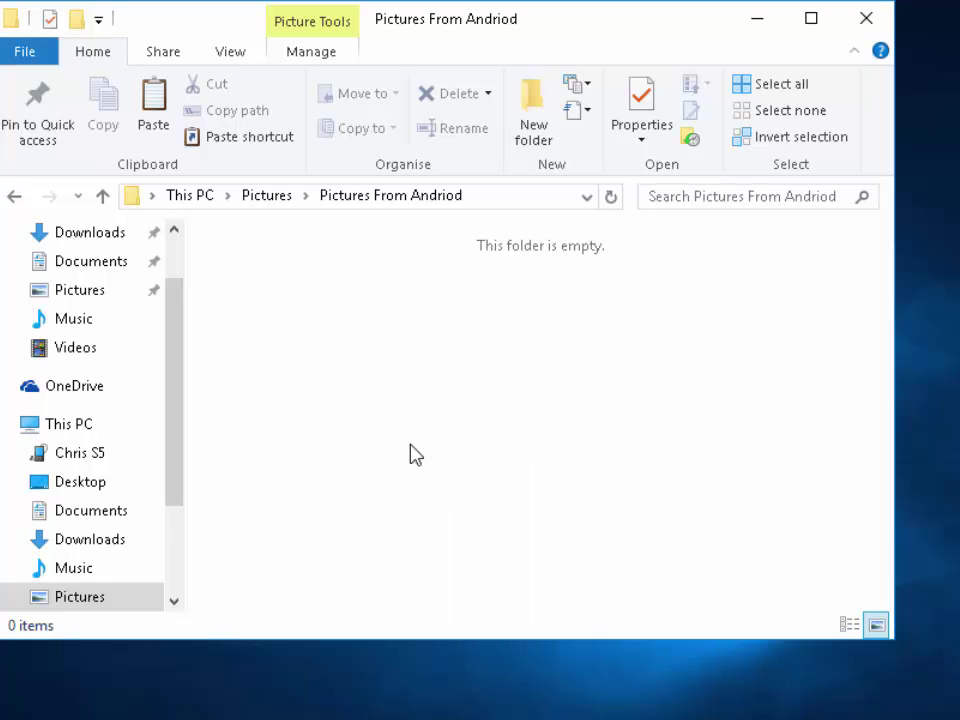